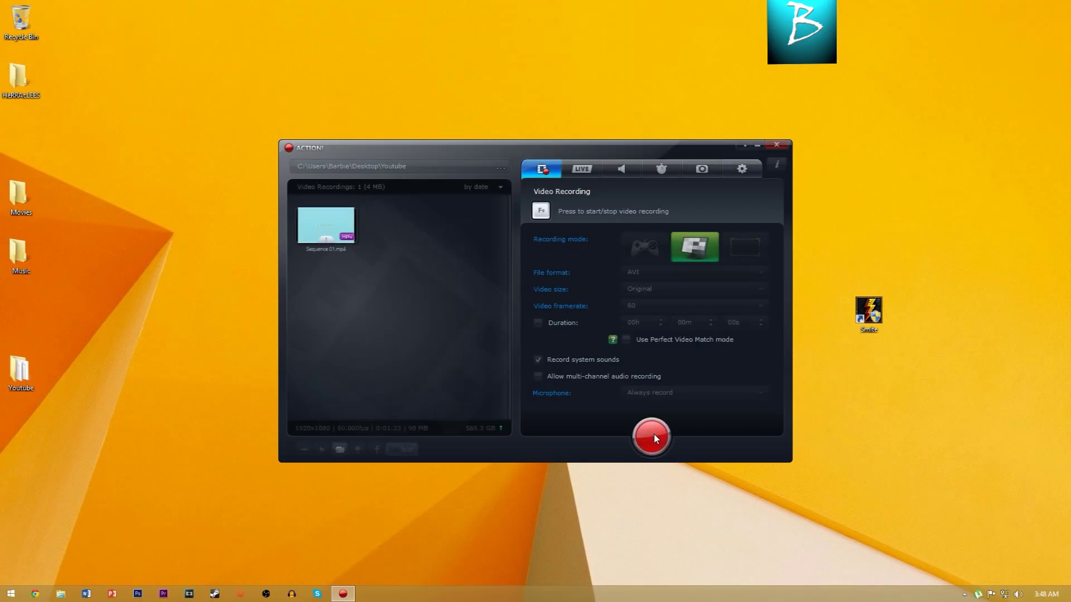
Minimize the Mirillis Action! recorder window so the desktop shows while recording continues
{"action": "left_click", "coordinate": [758, 146]}
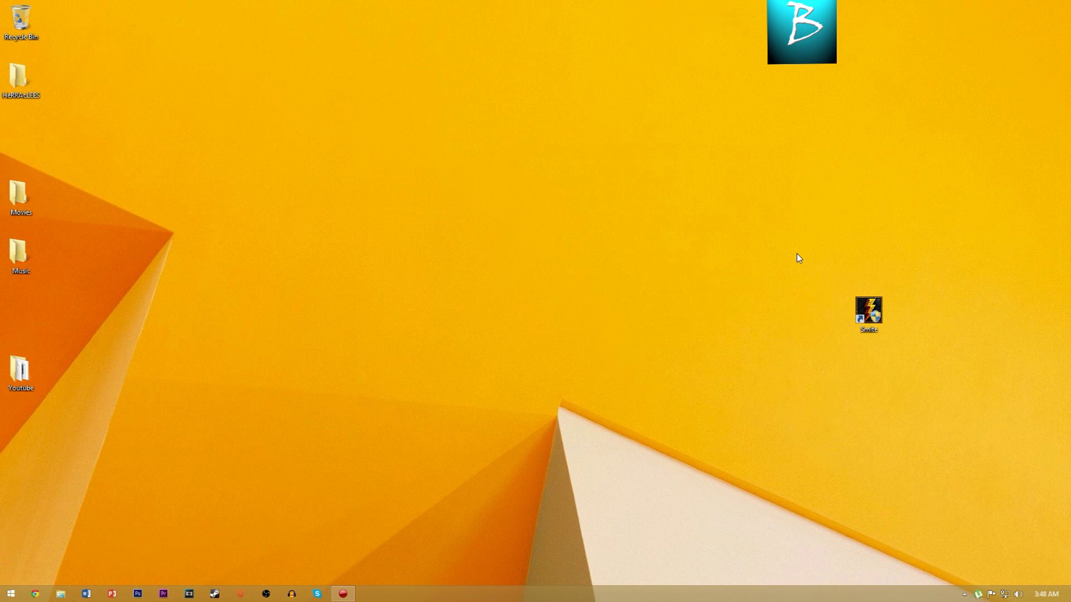
Launch Smite from its desktop shortcut and check whether the launcher window responds
{"action": "double_click", "coordinate": [869, 311]}
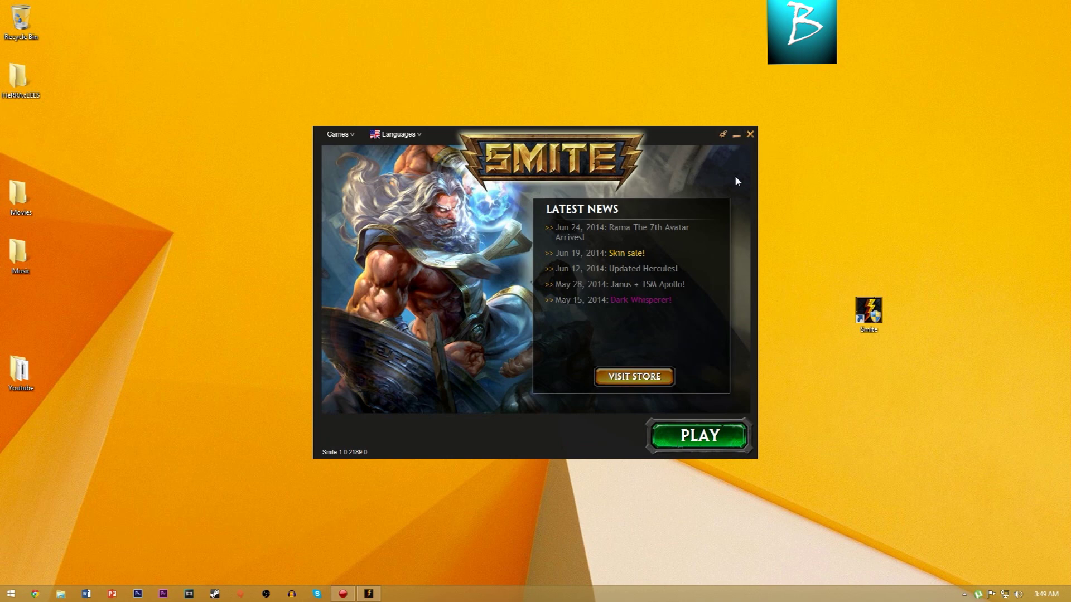
{"action": "right_click", "coordinate": [519, 193]}
{"action": "left_click", "coordinate": [463, 297]}
{"action": "right_click", "coordinate": [466, 305]}
{"action": "left_click", "coordinate": [496, 350]}
{"action": "right_click", "coordinate": [467, 294]}
{"action": "left_click", "coordinate": [490, 340]}
Close the unresponsive Smite launcher from its taskbar button and bring up the Smite shortcut's context menu
{"action": "left_click", "coordinate": [343, 594]}
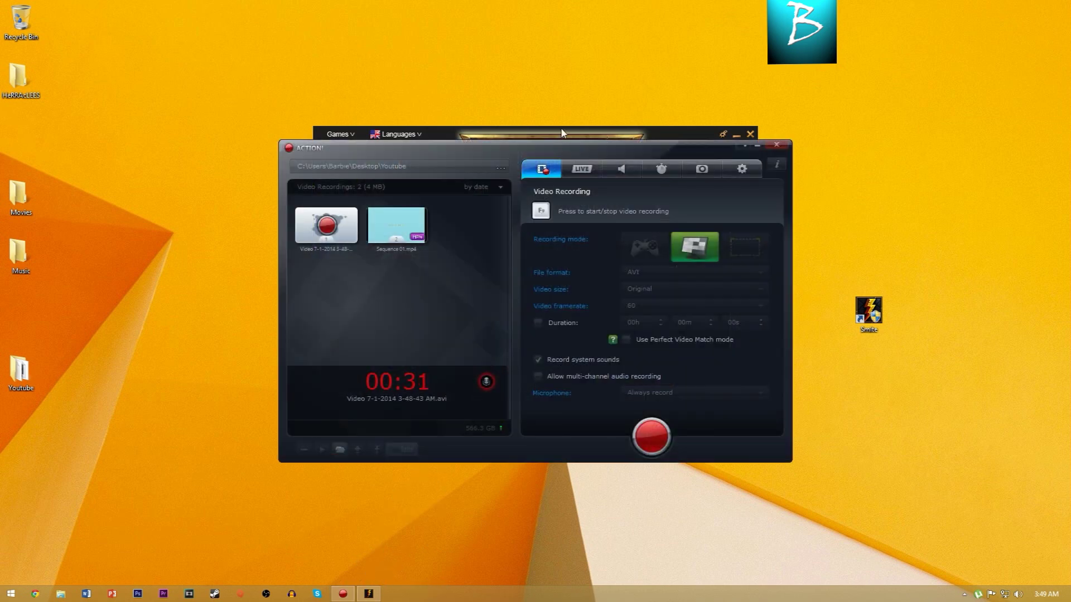
{"action": "left_click", "coordinate": [757, 146]}
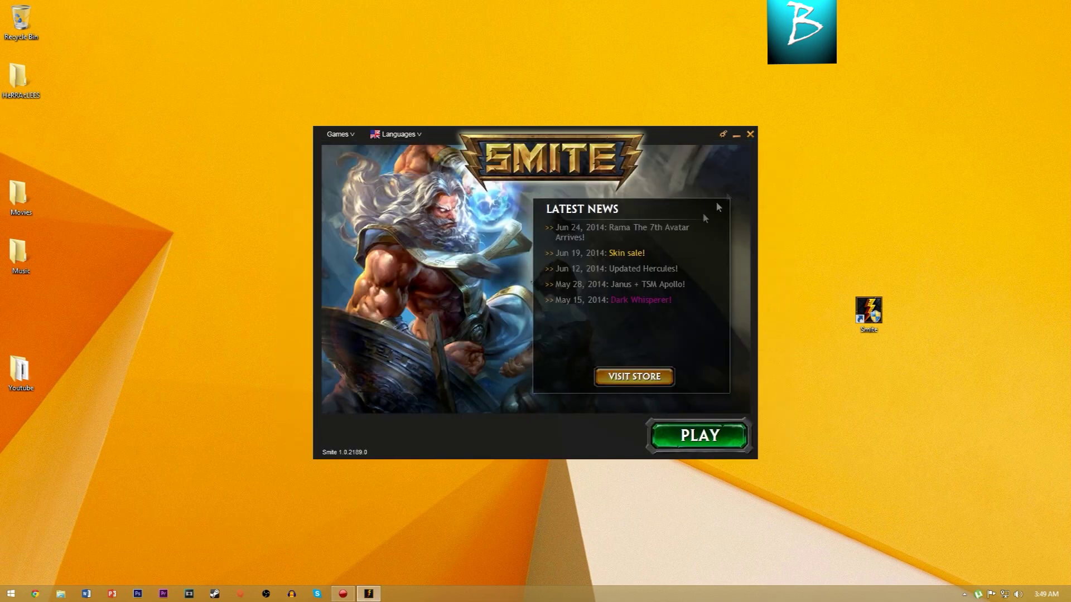
{"action": "right_click", "coordinate": [371, 594]}
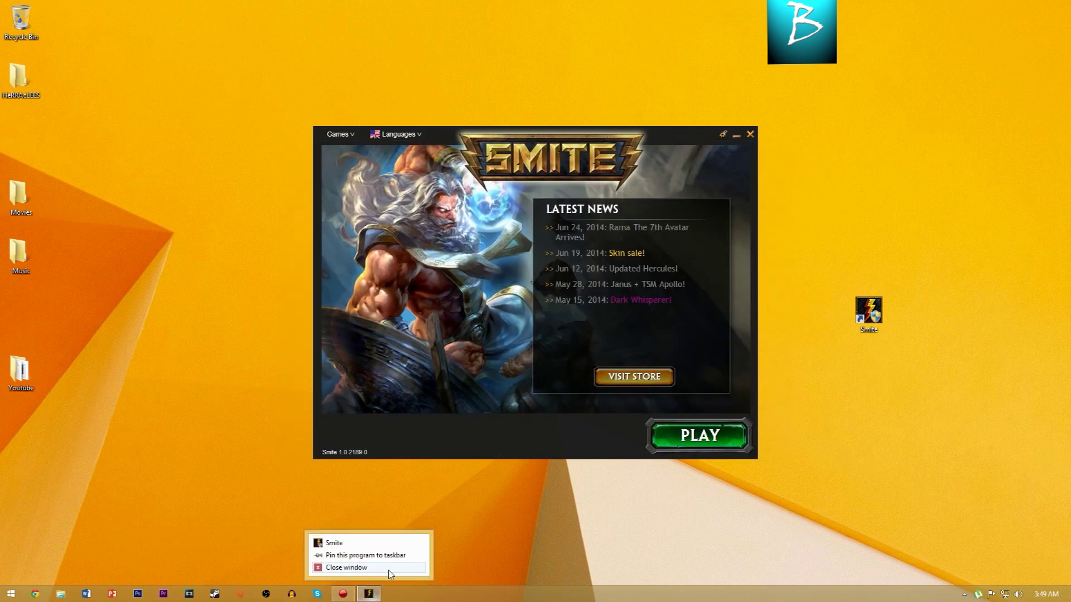
{"action": "left_click", "coordinate": [389, 567]}
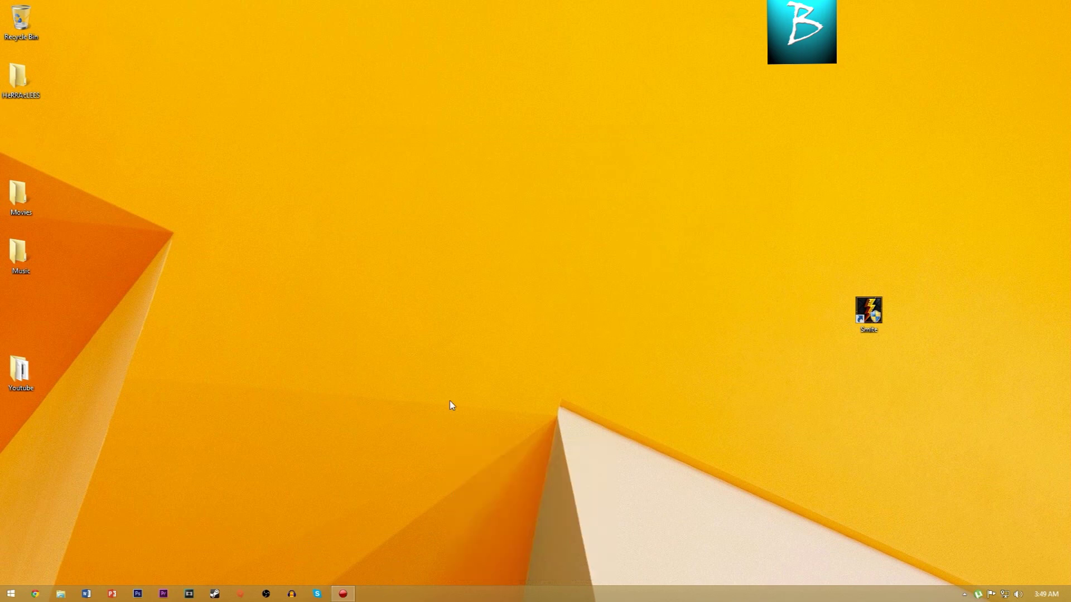
{"action": "right_click", "coordinate": [867, 309]}
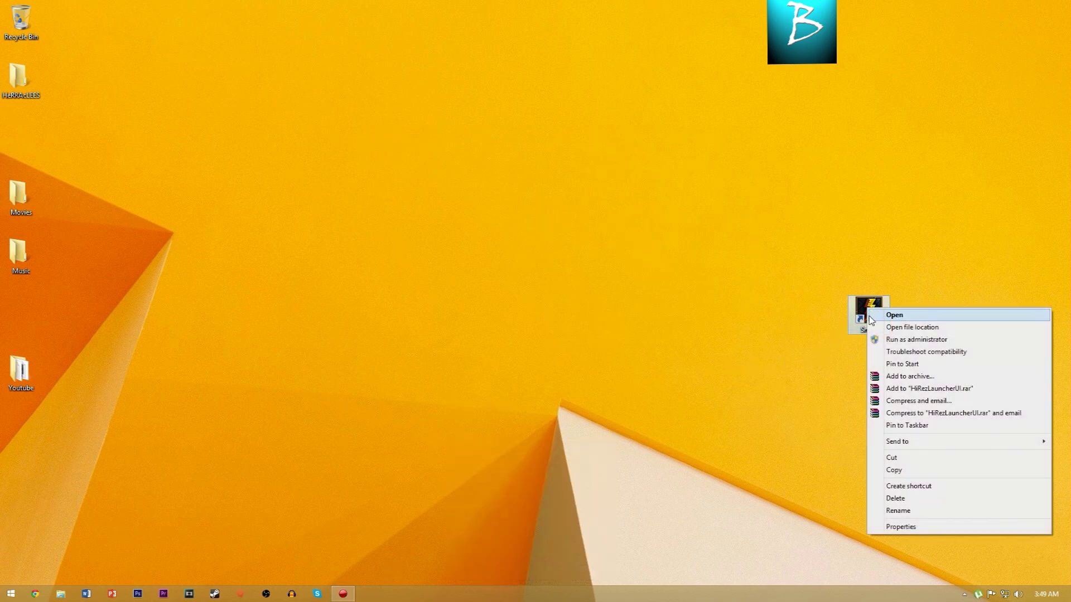
Enable 'Run this program as an administrator' in the Smite shortcut's Compatibility properties, then relaunch Smite
{"action": "left_click", "coordinate": [932, 527]}
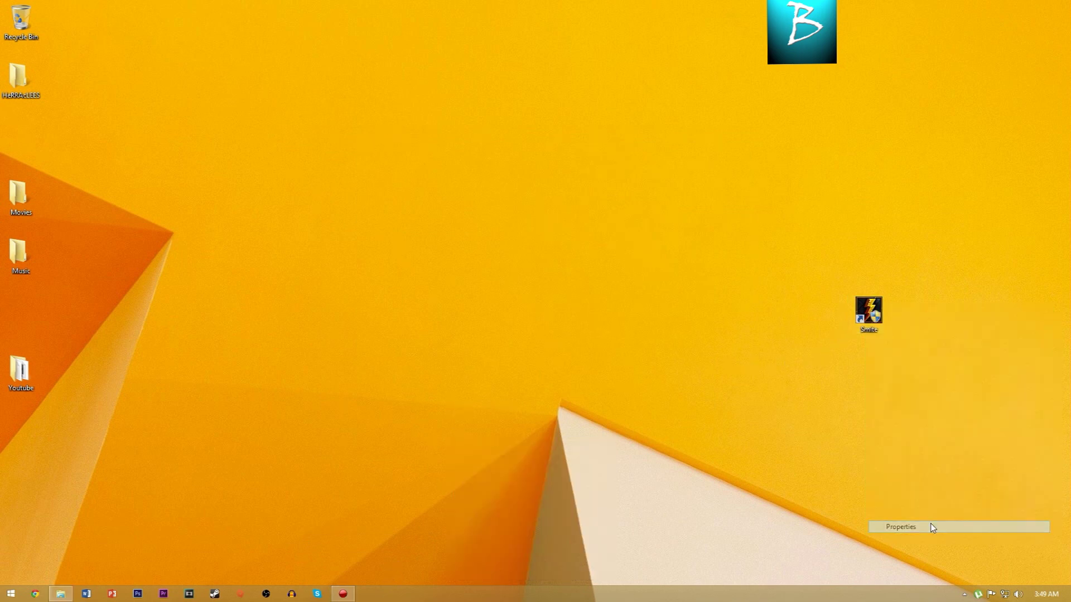
{"action": "left_click", "coordinate": [946, 324]}
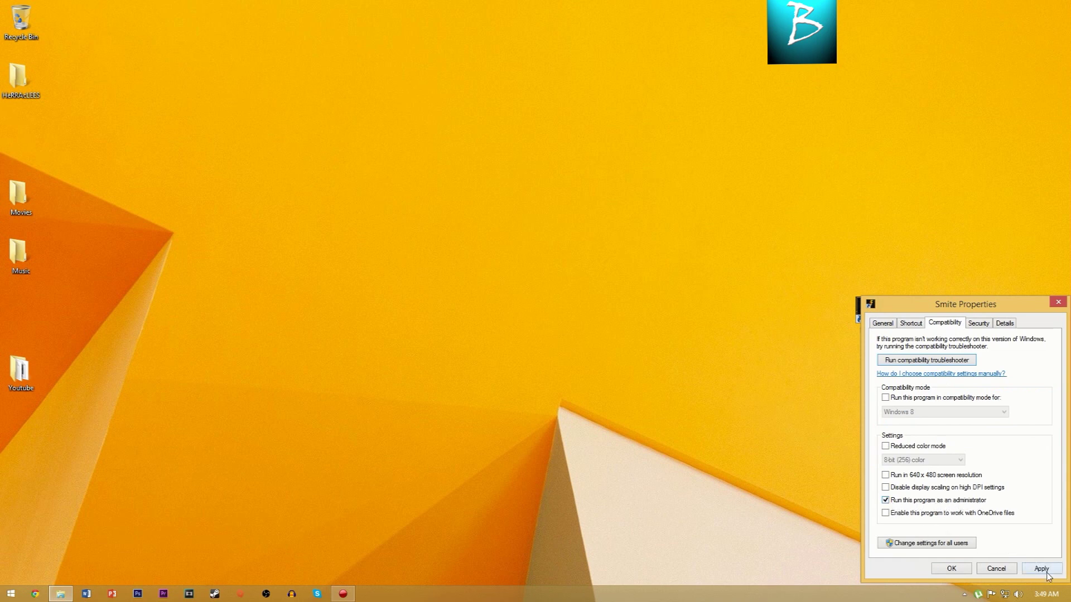
{"action": "left_click", "coordinate": [951, 569]}
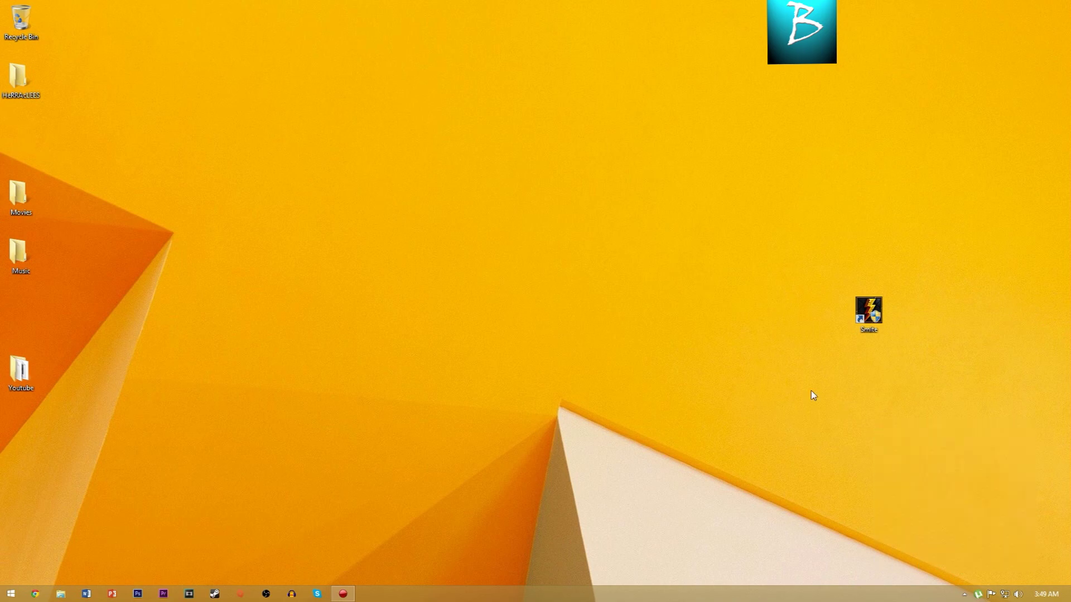
{"action": "double_click", "coordinate": [868, 308]}
Approve the UAC prompt, then confirm the launcher's Games list and options panel respond
{"action": "left_click", "coordinate": [583, 316]}
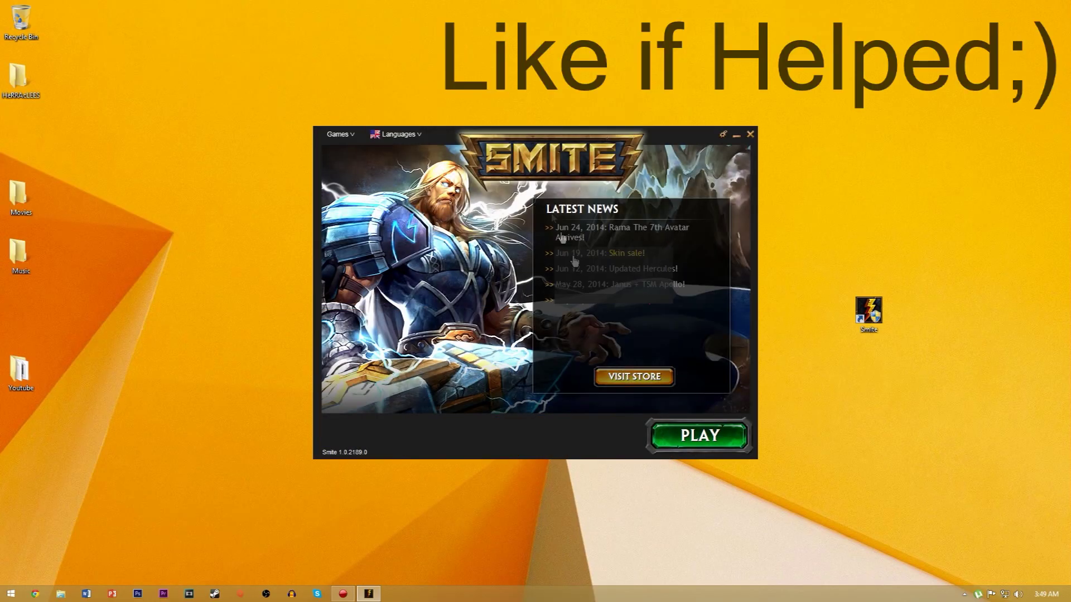
{"action": "left_click", "coordinate": [352, 134]}
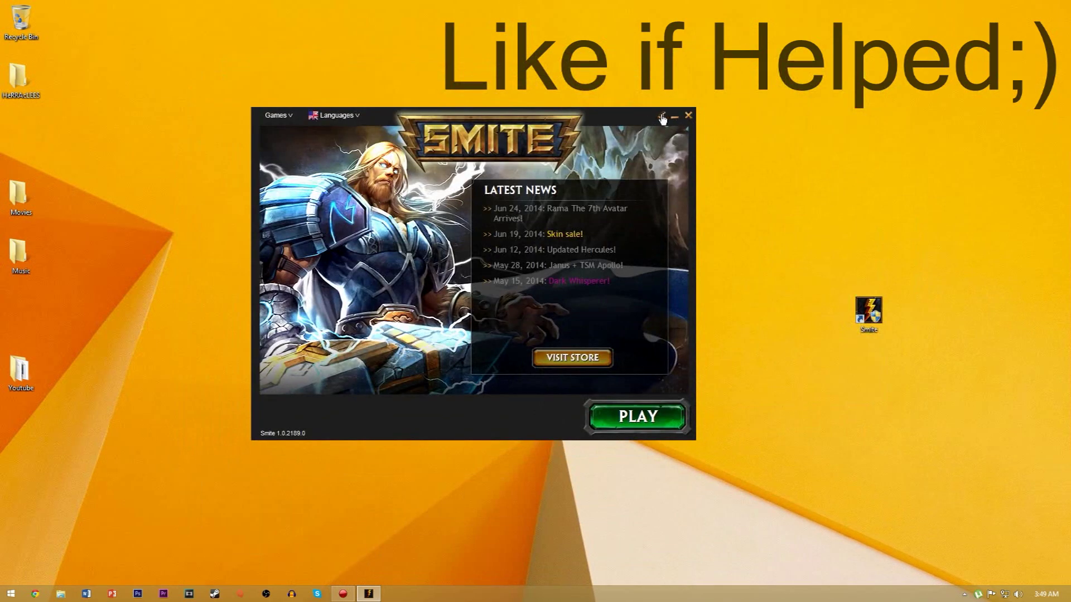
{"action": "left_click", "coordinate": [661, 115]}
{"action": "left_click", "coordinate": [594, 148]}
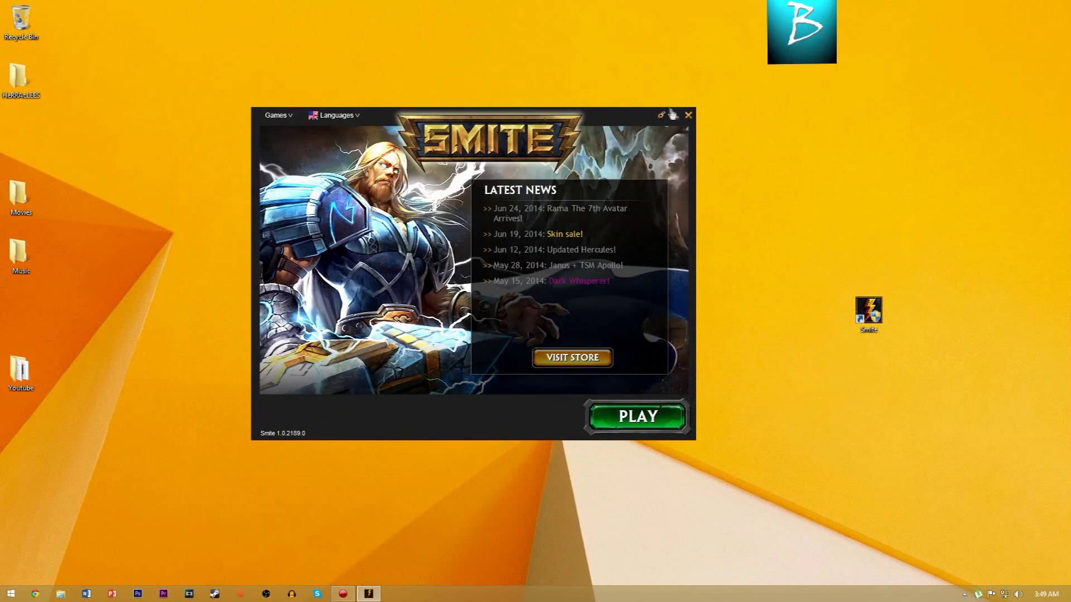